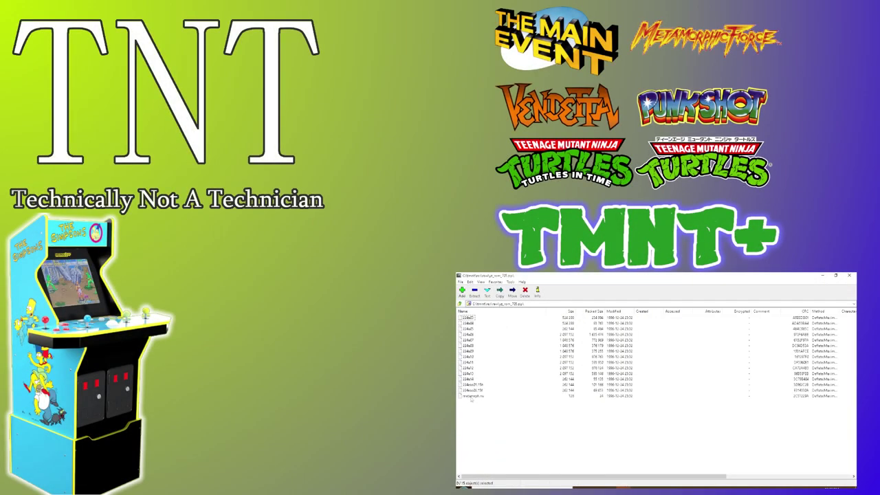
- Leave the yz_rom_705.zip archive and examine the files inside yz_rom_706.zip
key("BackSpace")
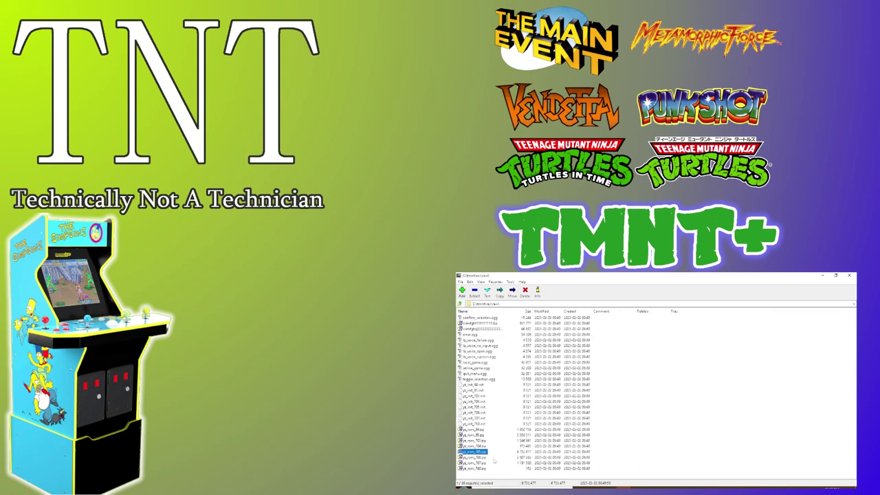
double_click(468, 458)
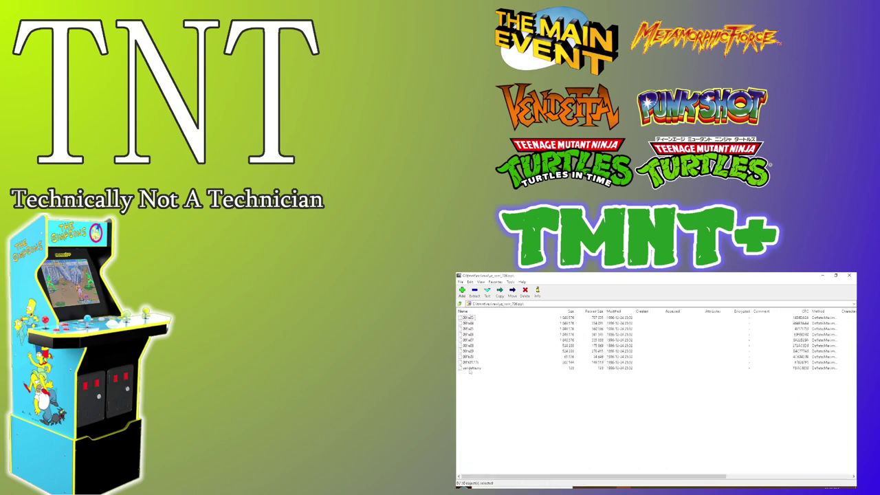
key("BackSpace")
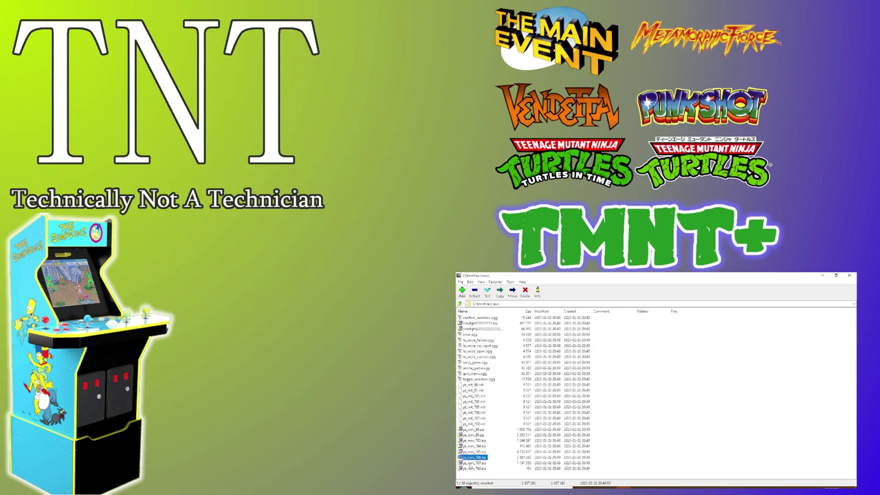
key("Return")
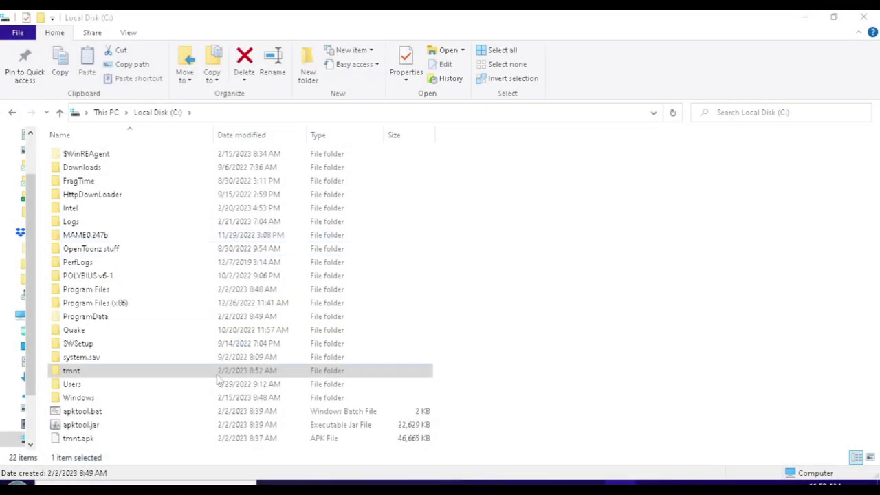
- Identify the extraction files on drive C by selecting tmnt.apk, apktool.jar, apktool.bat and the tmnt folder together, and the three files individually
left_click(79, 439)
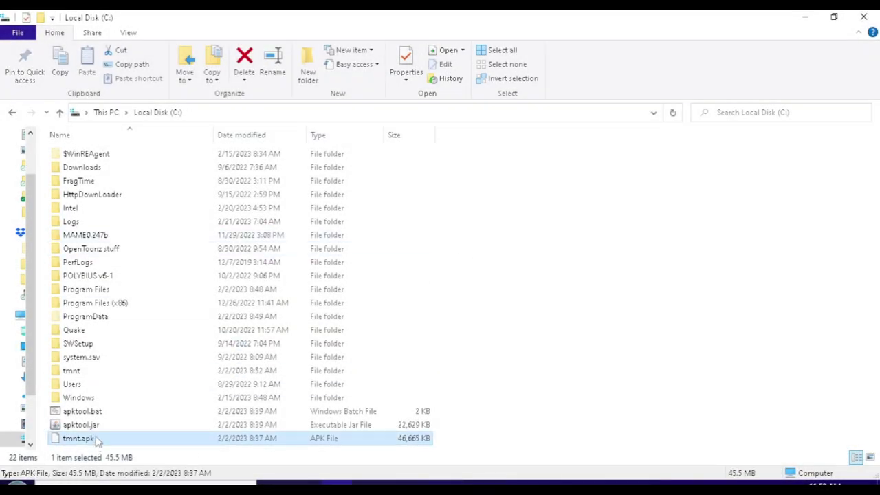
left_click(83, 424, "ctrl")
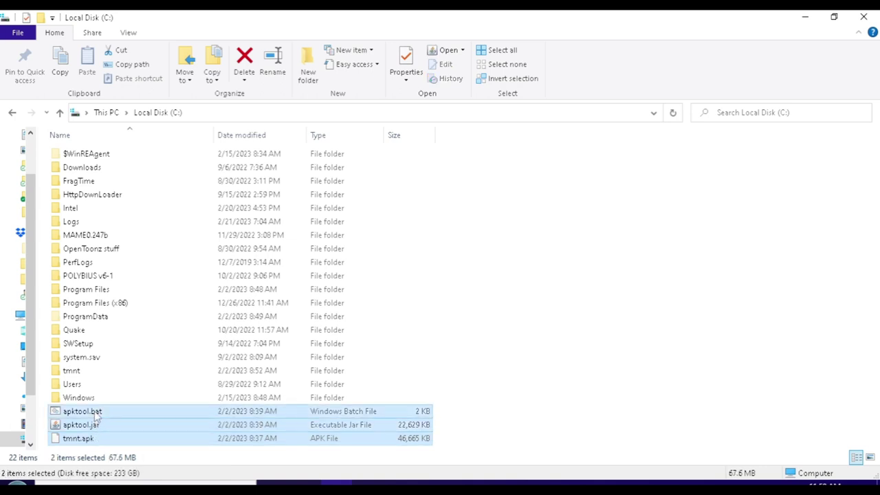
left_click(84, 412, "ctrl")
left_click(73, 372, "ctrl")
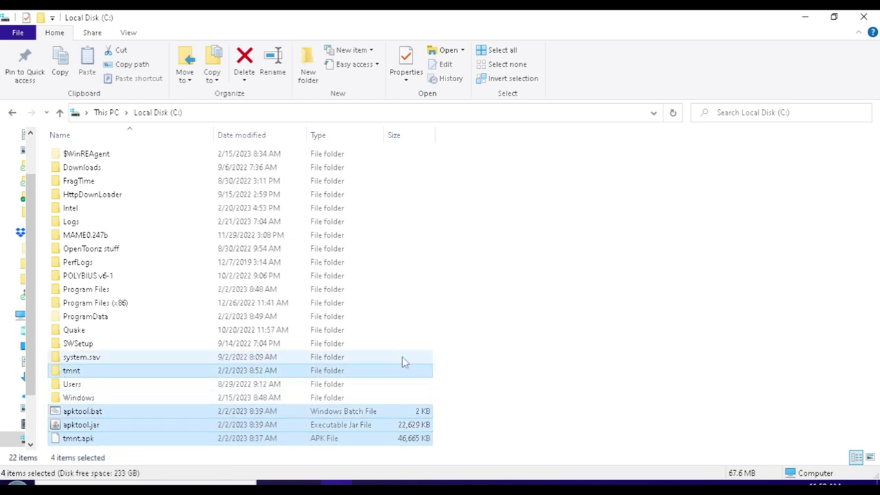
left_click(532, 425)
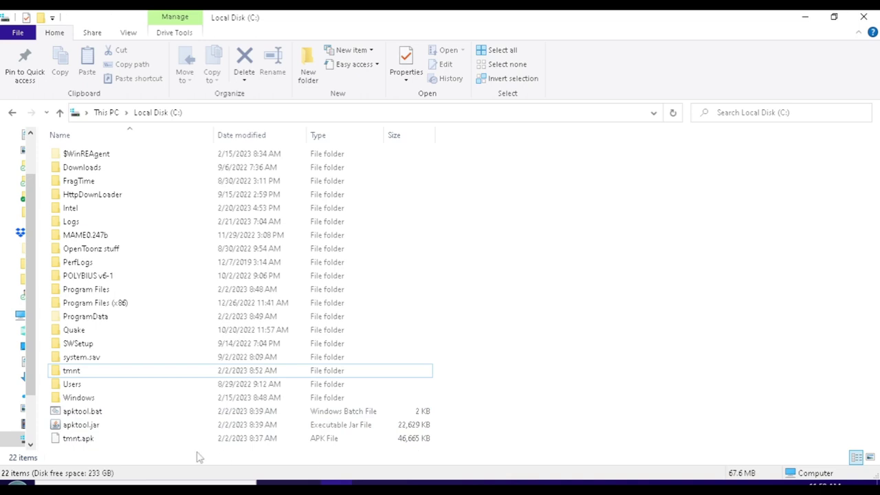
left_click(85, 441)
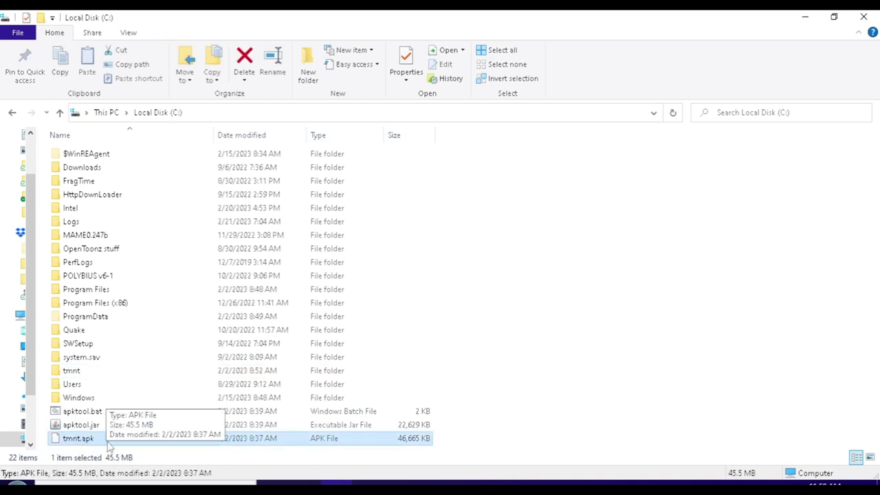
left_click(88, 427)
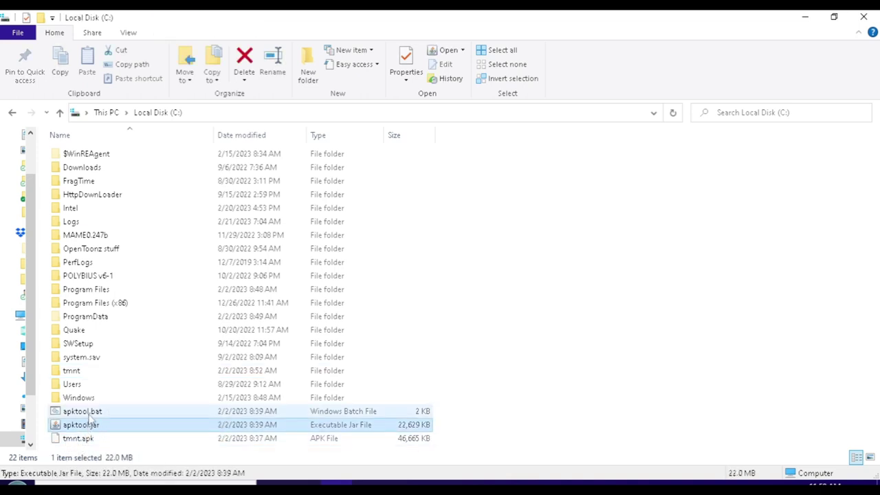
left_click(89, 411)
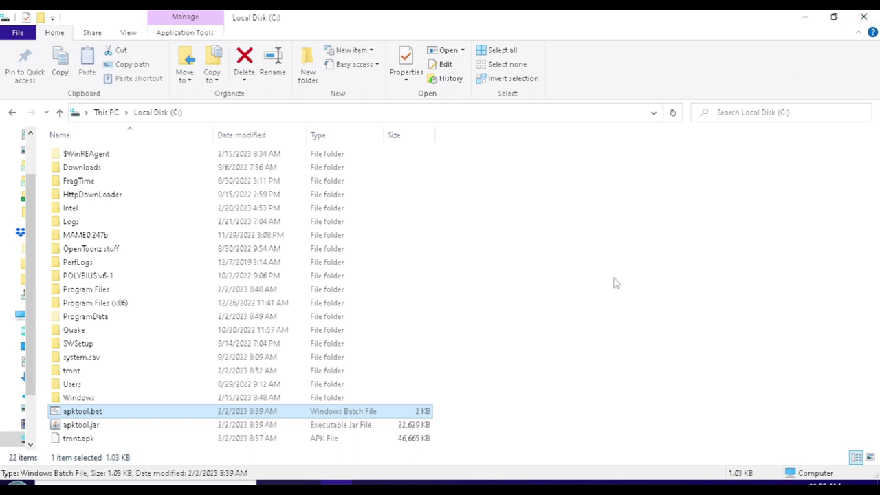
- Open the assets folder inside the extracted tmnt folder on drive C
left_click(76, 372)
double_click(77, 374)
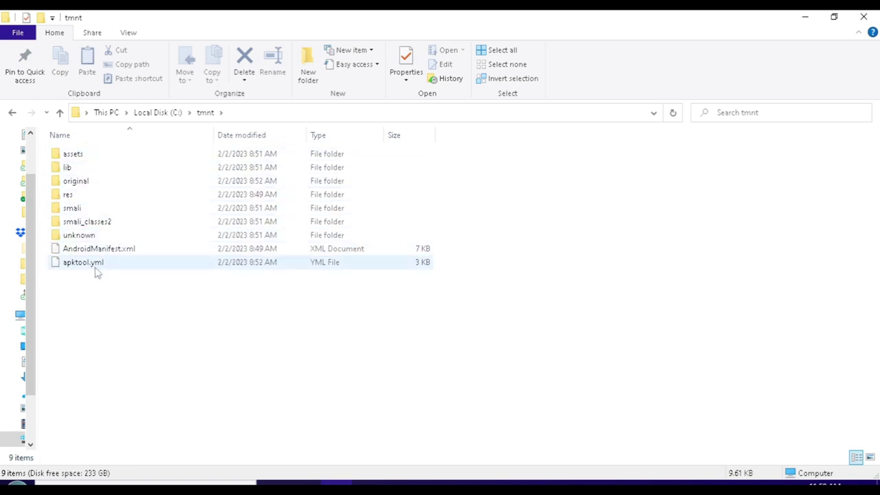
double_click(81, 156)
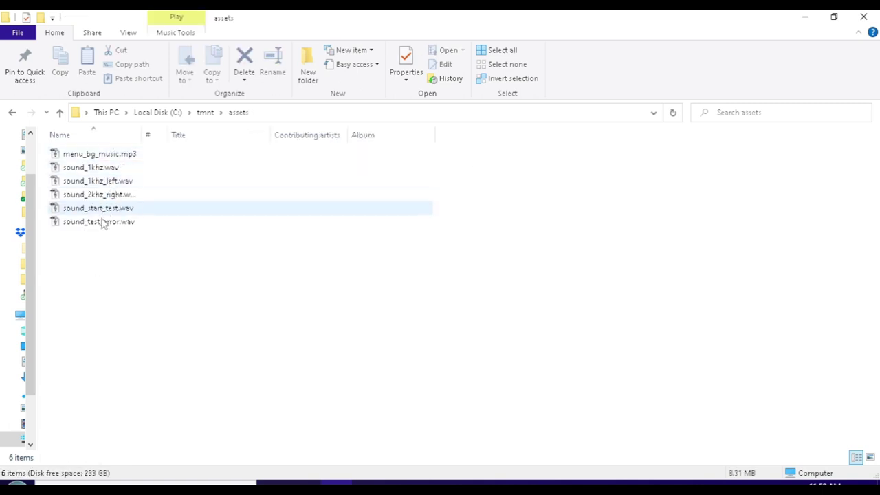
- Play menu_bg_music.mp3 from the assets folder, widen the file list's Name column, and close the player
left_click(98, 158)
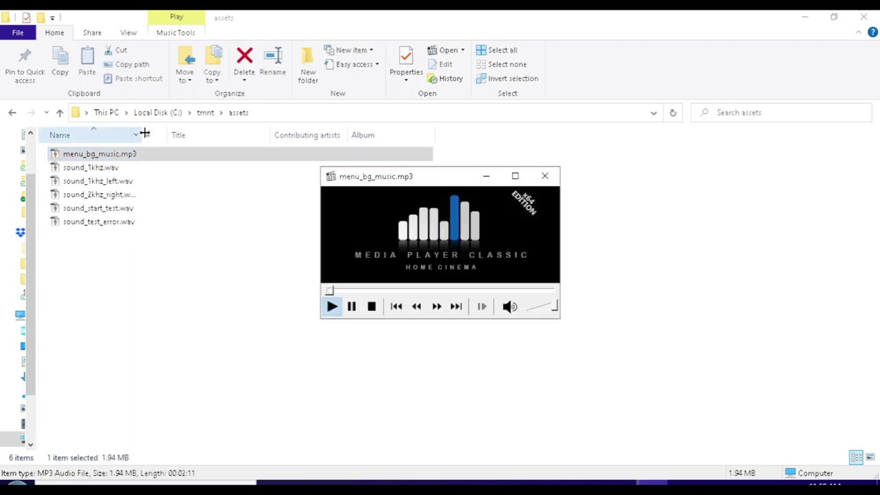
left_click_drag(145, 132, 223, 132)
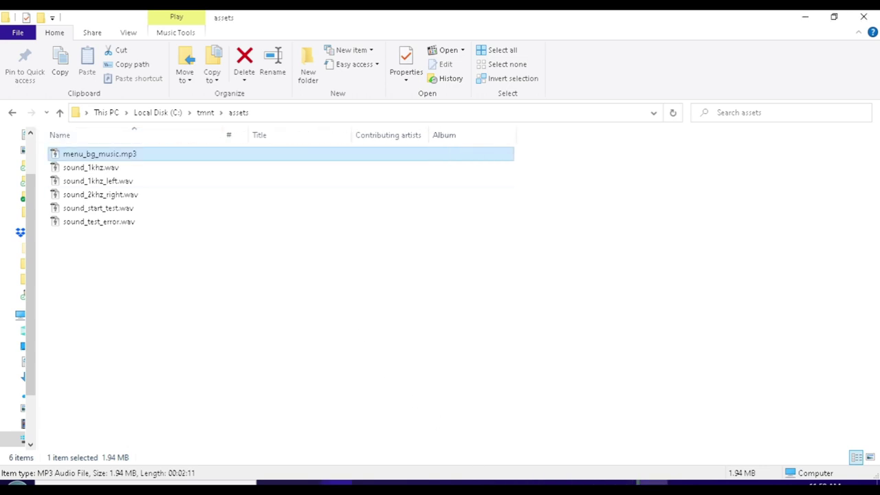
left_click(652, 483)
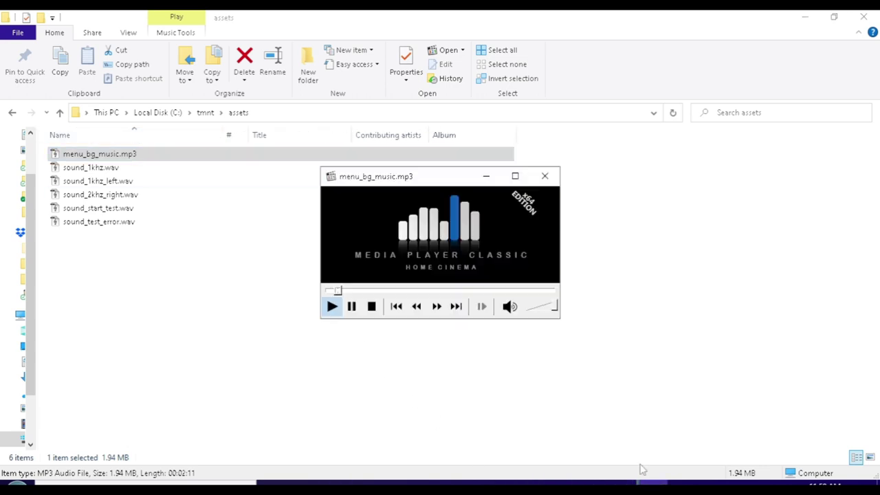
left_click(545, 178)
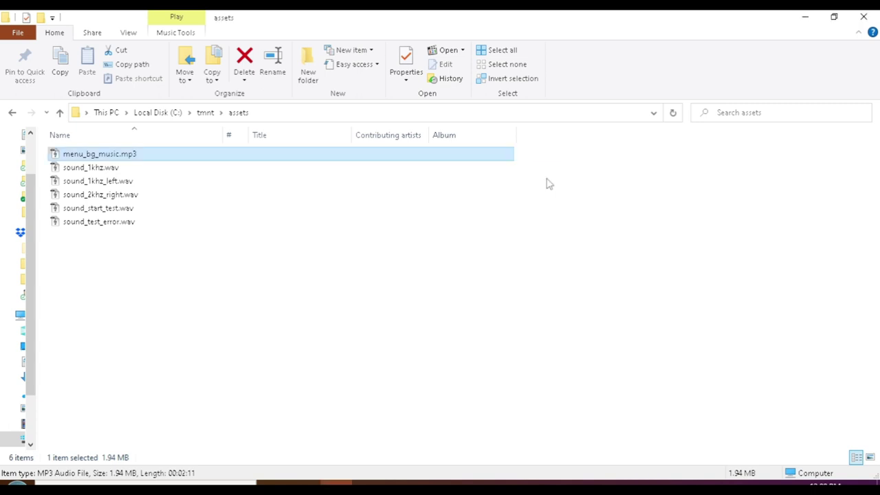
- Play sound_1khz.wav, sound_1khz_left.wav and sound_test_error.wav in turn, closing the player after each one
left_click(88, 168)
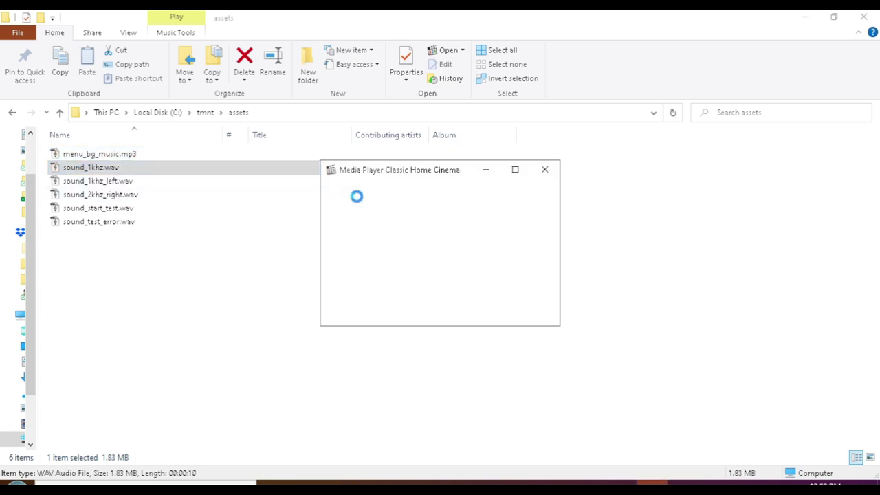
left_click(544, 176)
double_click(130, 180)
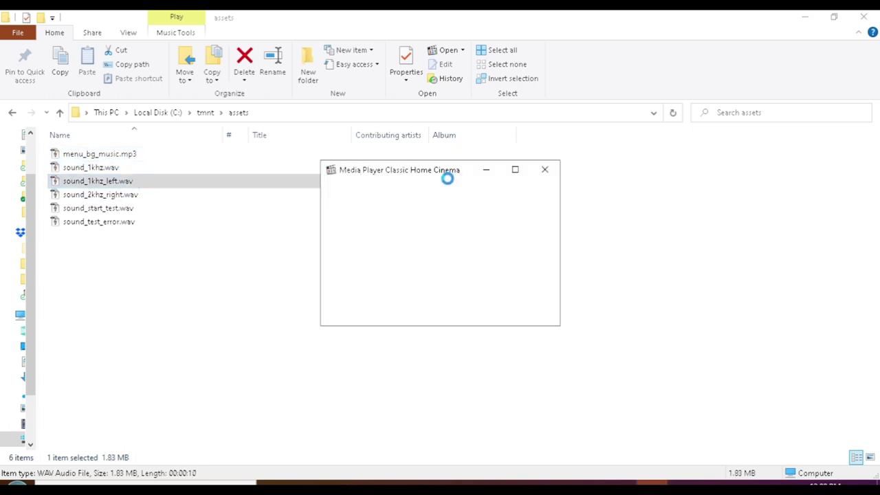
left_click(544, 176)
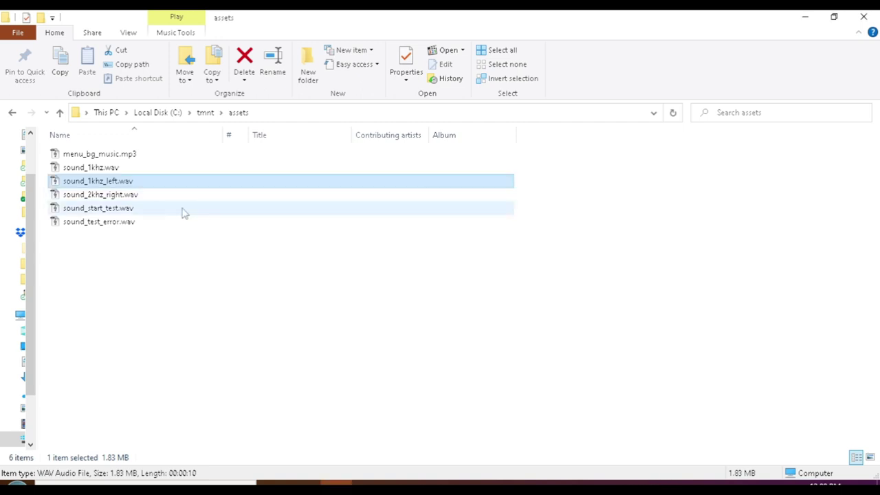
double_click(109, 230)
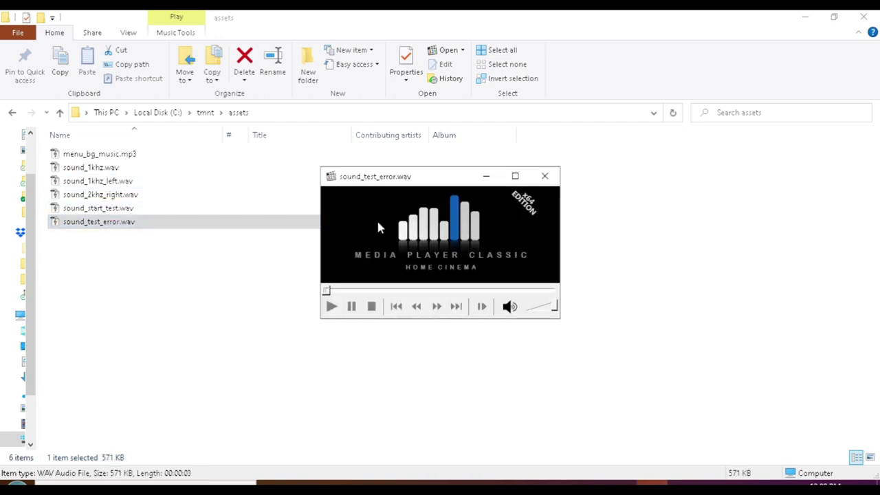
left_click(545, 170)
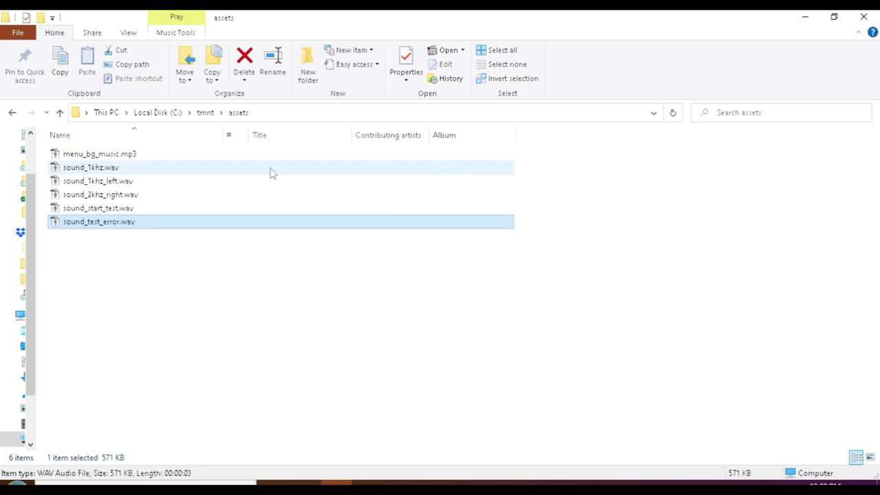
- Go back to the tmnt folder, open res\raw, and check the folder's full path
left_click(13, 114)
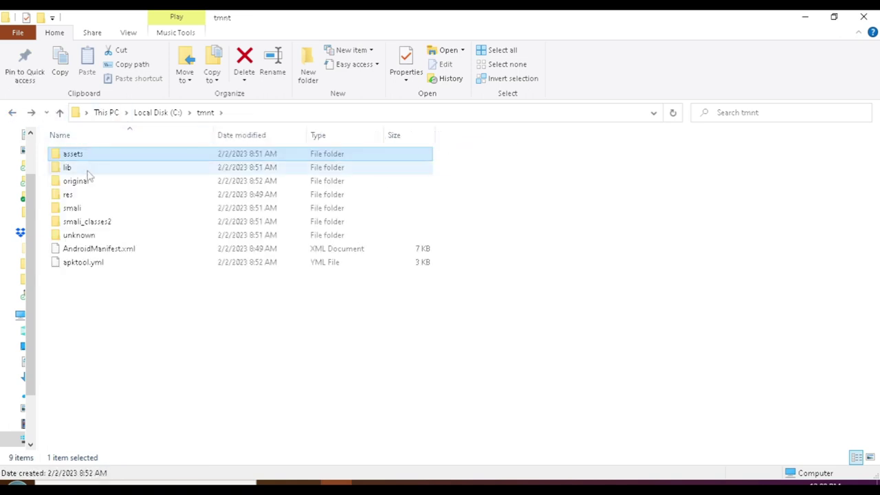
double_click(79, 196)
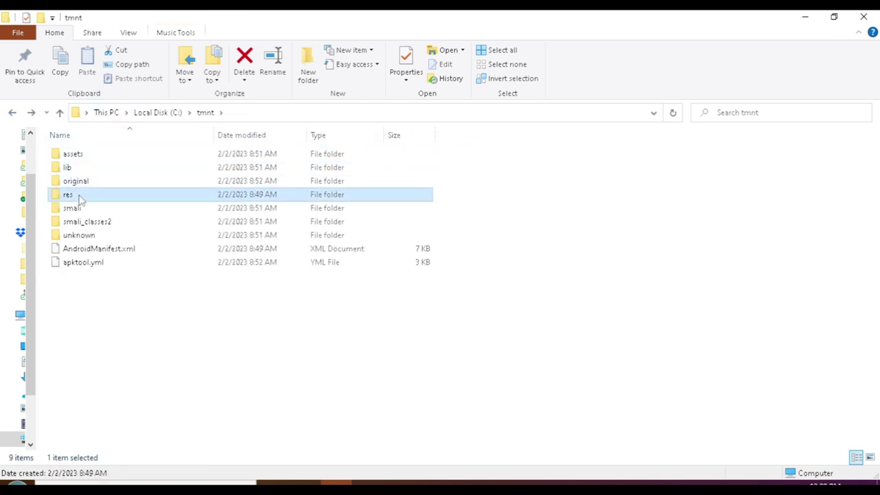
scroll(122, 282, "down", 5)
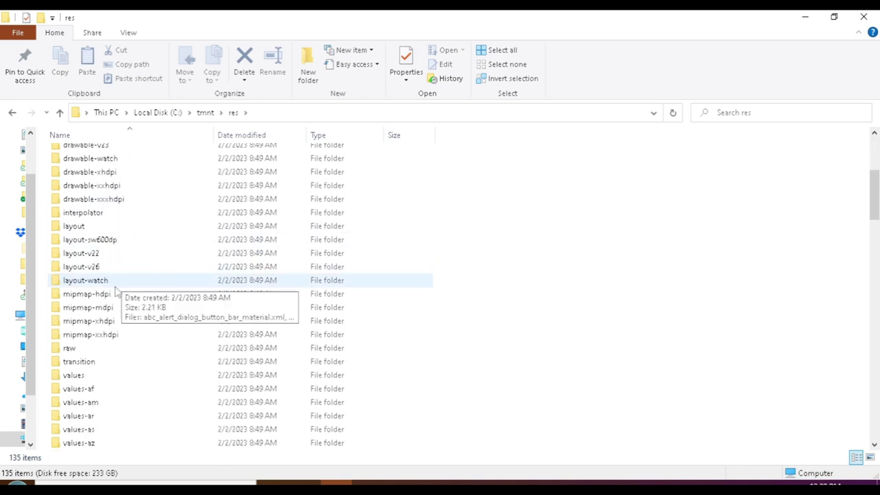
double_click(66, 349)
left_click(290, 115)
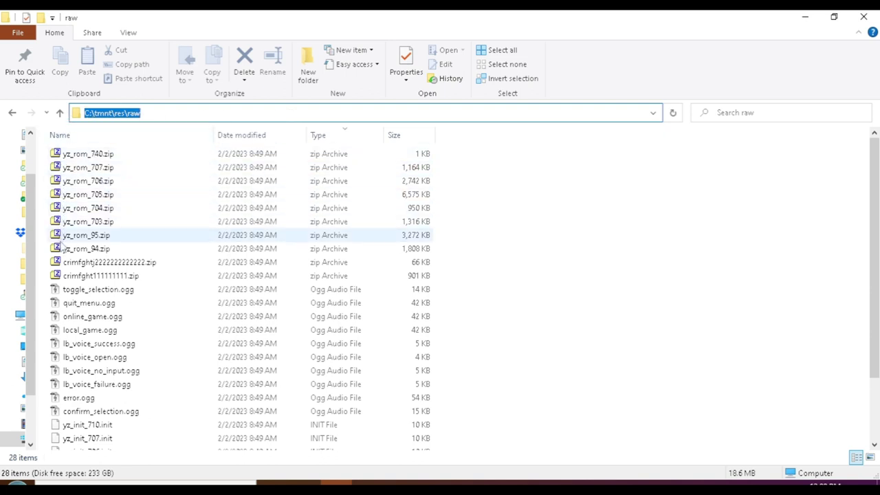
key("Escape")
- Examine the contents of crimfght111111111.zip and the neighbouring crimfghtj archive, returning to the raw folder after each
left_click(99, 277)
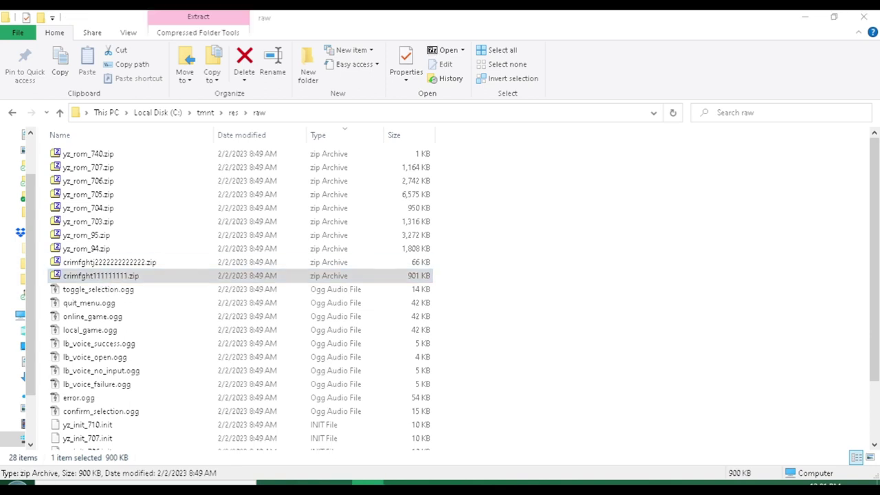
key("Return")
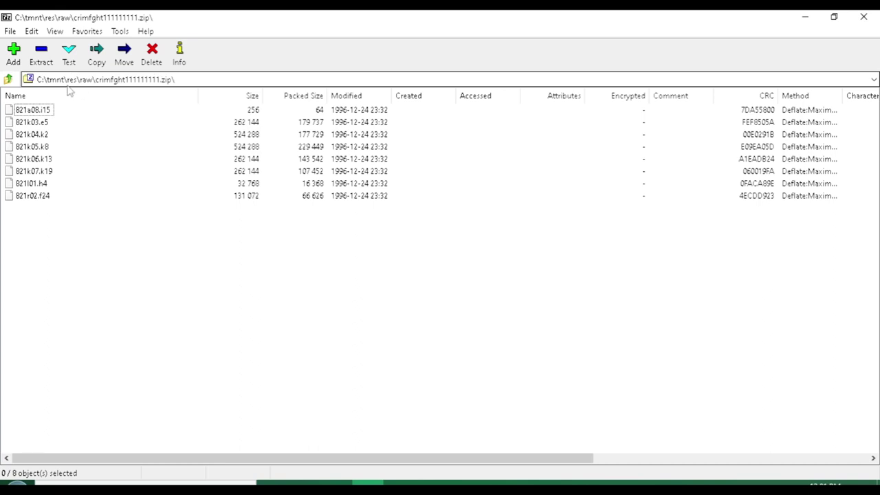
left_click(7, 79)
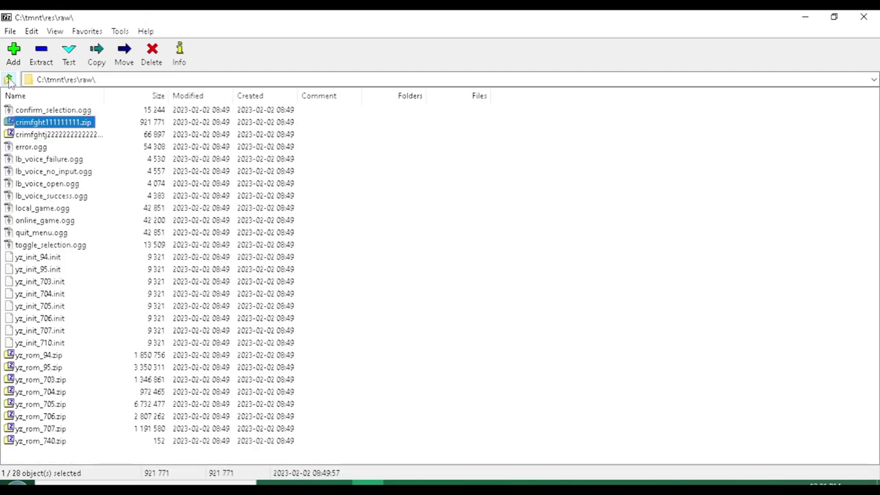
double_click(46, 137)
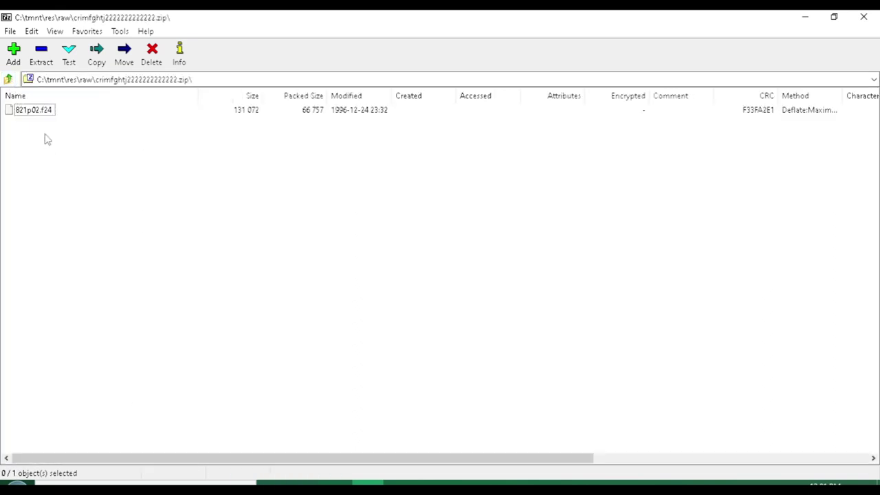
left_click(8, 79)
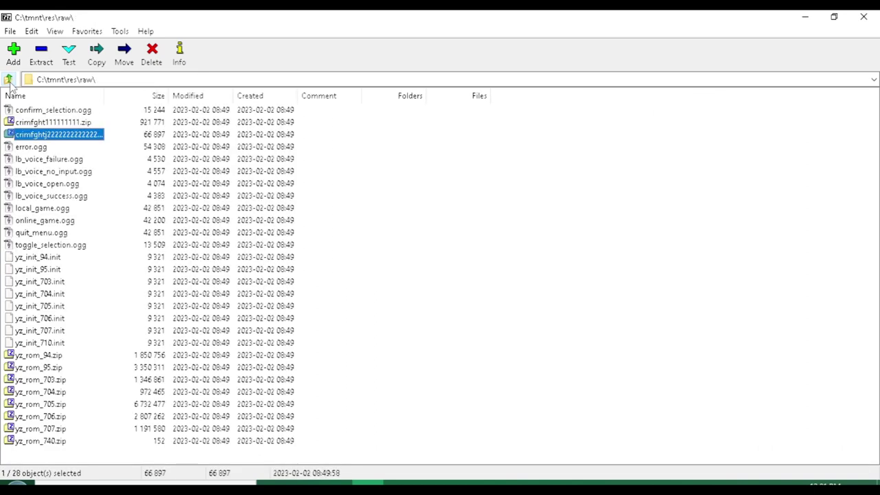
- Examine yz_rom_740.zip and its crimfght folder, and return to the raw folder listing
double_click(24, 444)
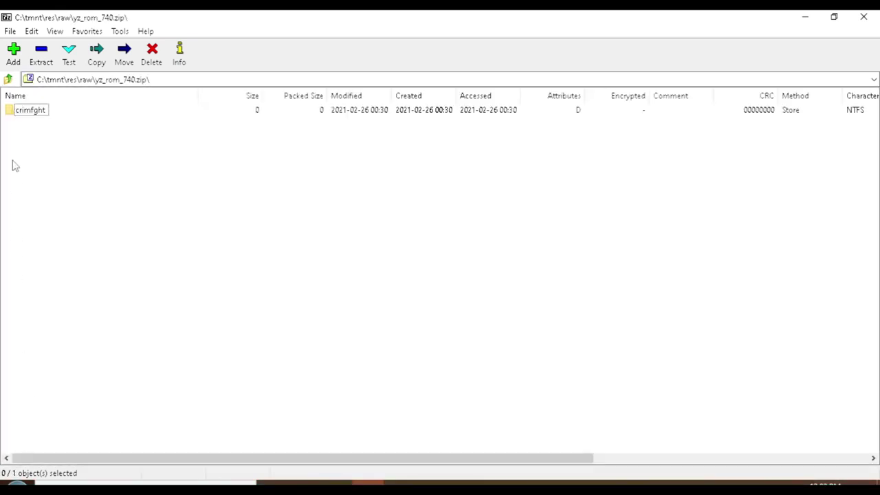
double_click(17, 111)
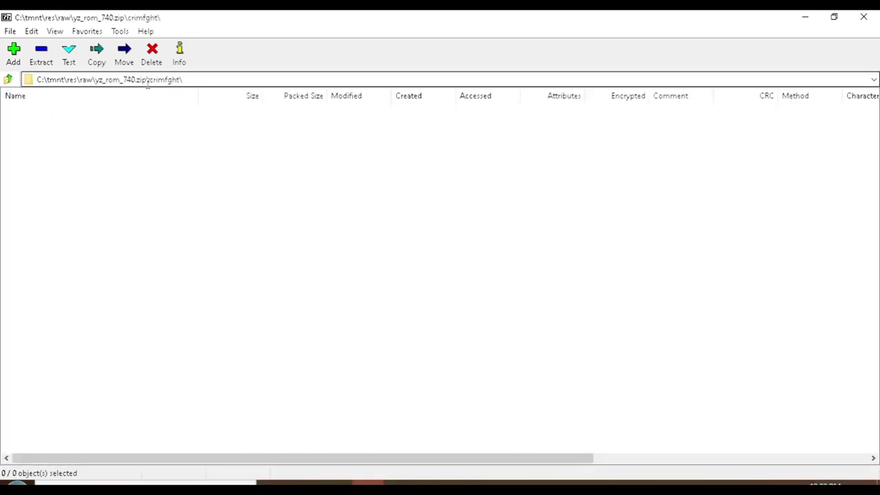
left_click(9, 79)
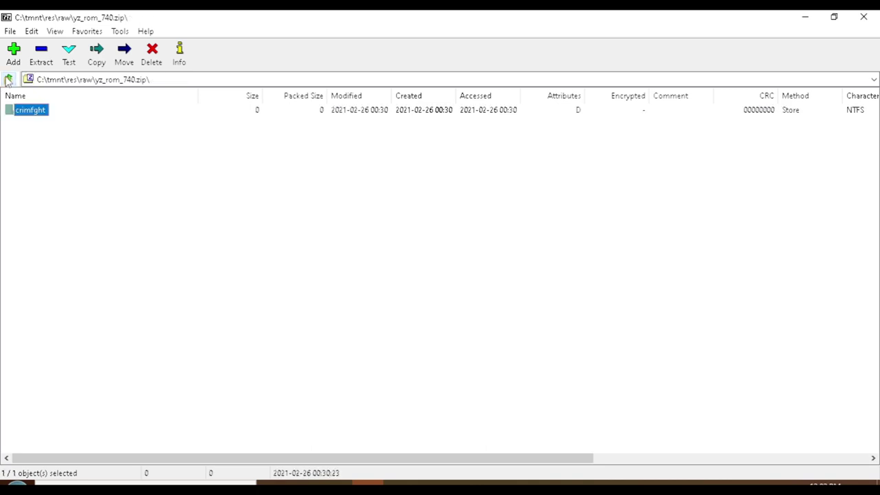
left_click(9, 79)
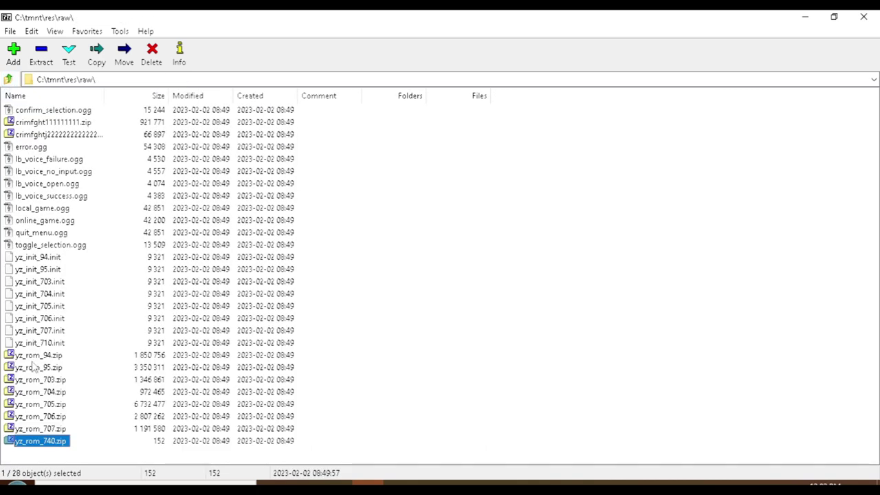
- Examine the contents of yz_rom_707.zip, yz_rom_706.zip and yz_rom_705.zip in turn, returning to the raw folder after each
left_click(31, 428)
double_click(31, 428)
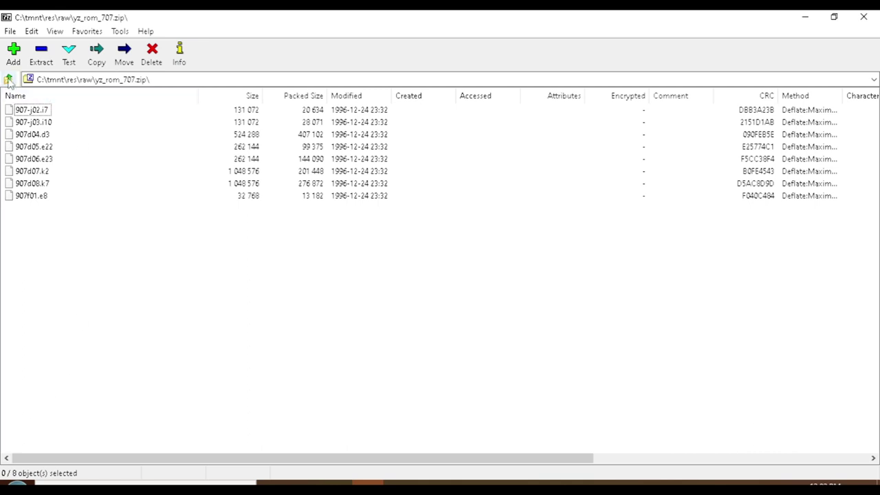
left_click(8, 79)
double_click(25, 416)
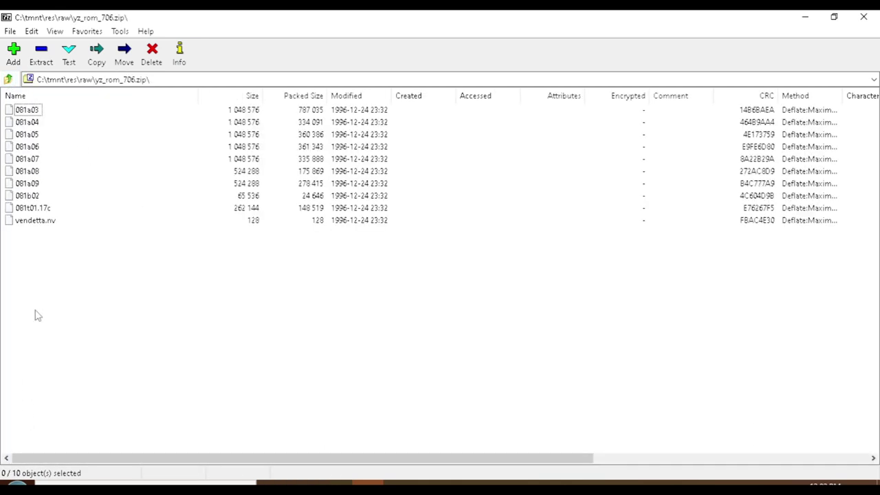
left_click(8, 79)
double_click(33, 404)
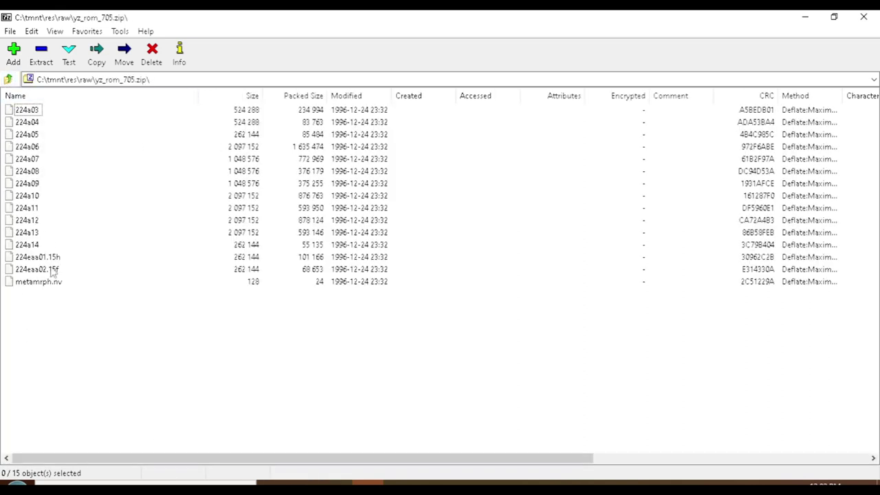
left_click(9, 79)
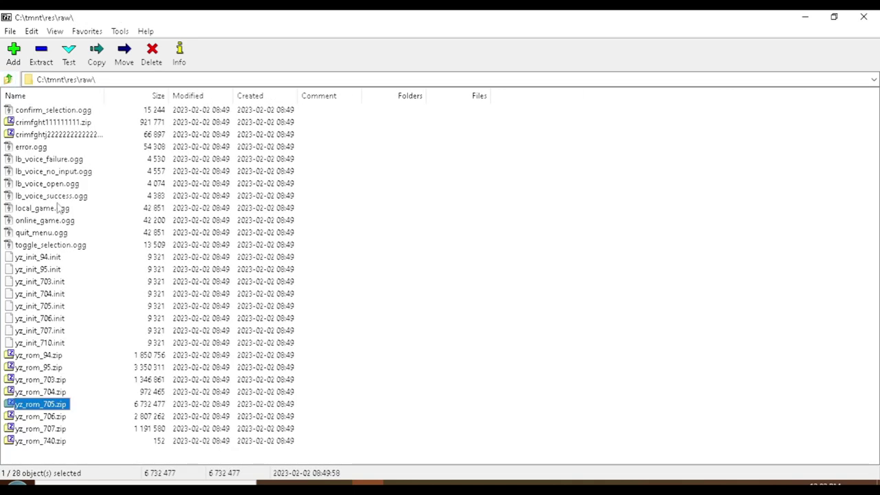
- Reopen yz_rom_706.zip and yz_rom_707.zip to check their file lists again, going back to the raw folder each time
left_click(29, 418)
double_click(28, 418)
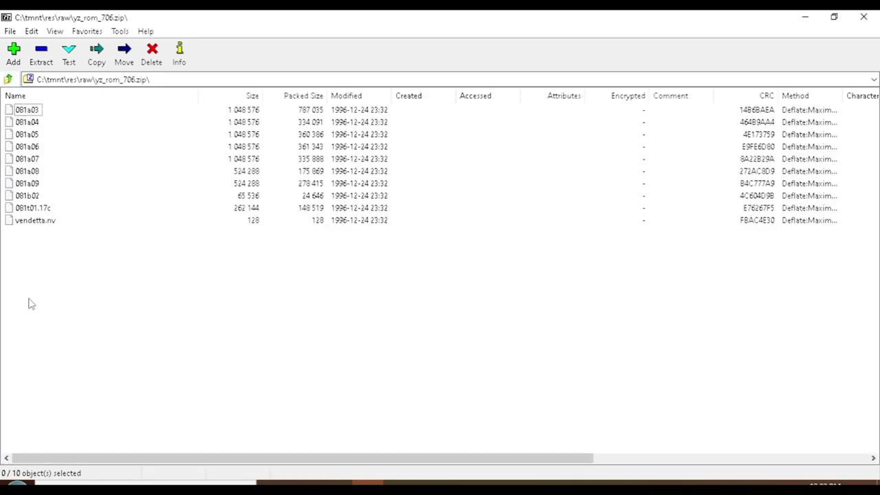
left_click(8, 79)
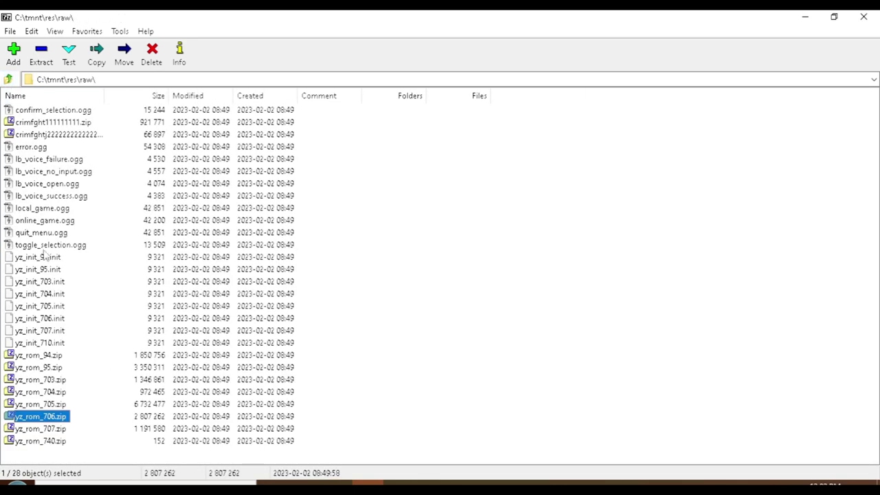
double_click(30, 430)
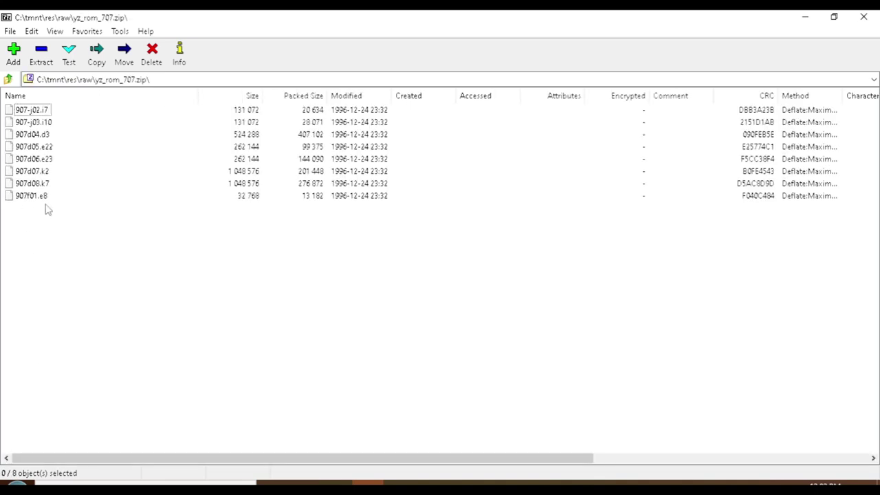
left_click(8, 79)
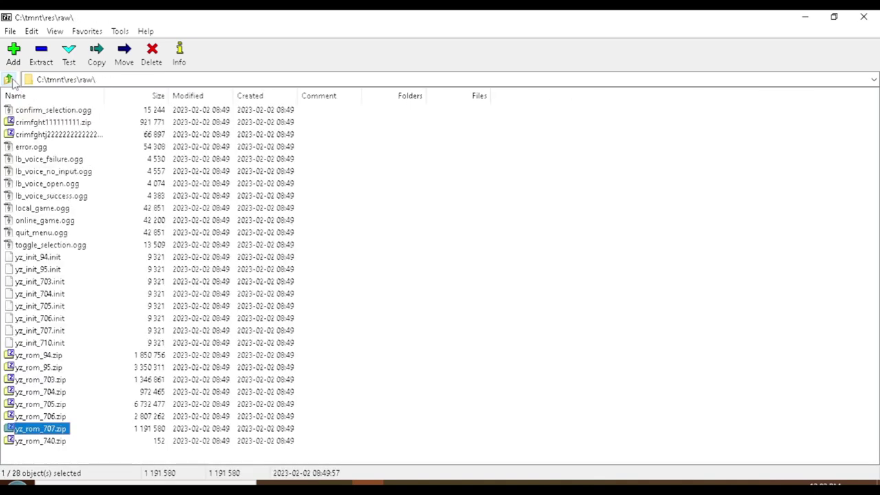
- Examine the ROM files inside yz_rom_704.zip and yz_rom_703.zip, returning to the raw folder after each
double_click(45, 391)
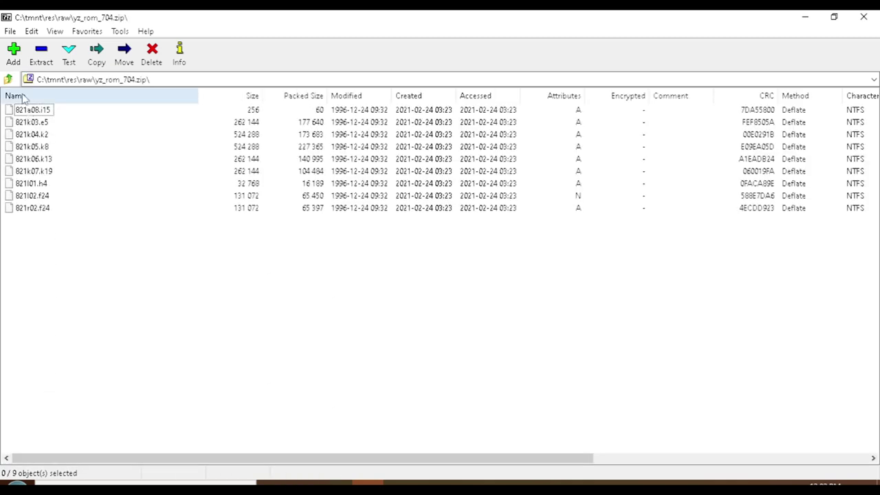
left_click(8, 79)
double_click(43, 386)
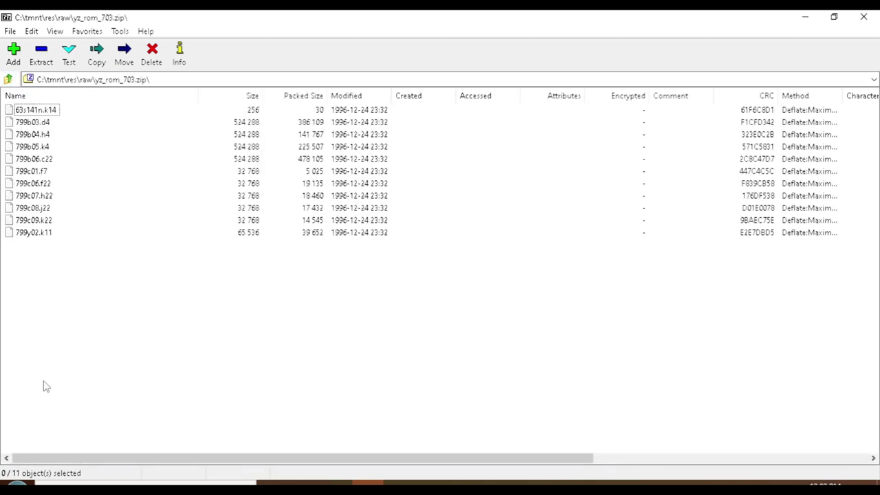
left_click(9, 79)
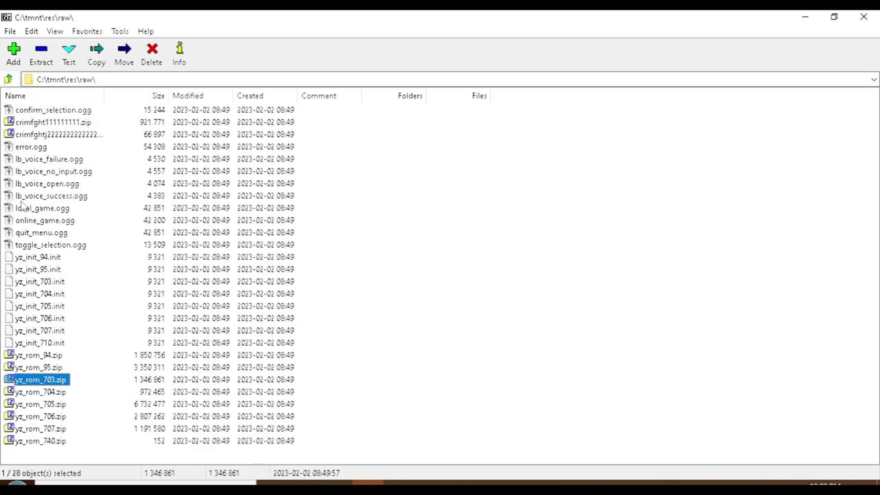
- Examine the ROM files inside yz_rom_95.zip and yz_rom_94.zip, returning to the raw folder after each
double_click(24, 368)
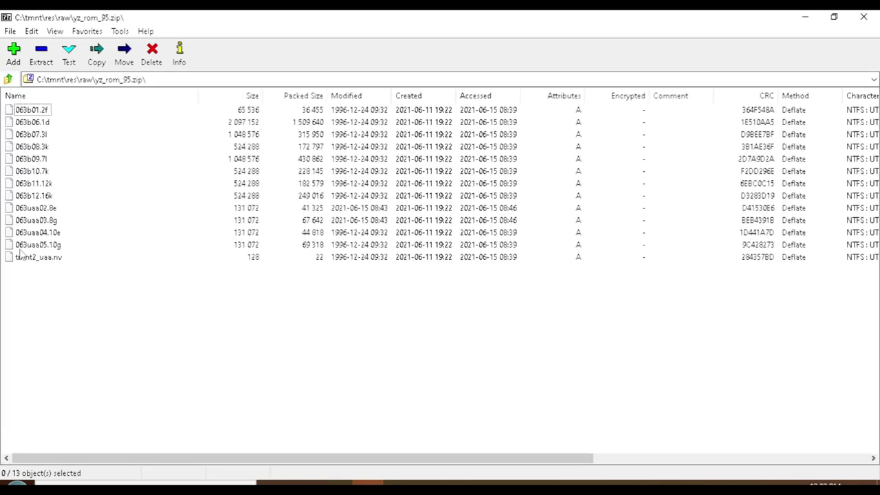
left_click(8, 79)
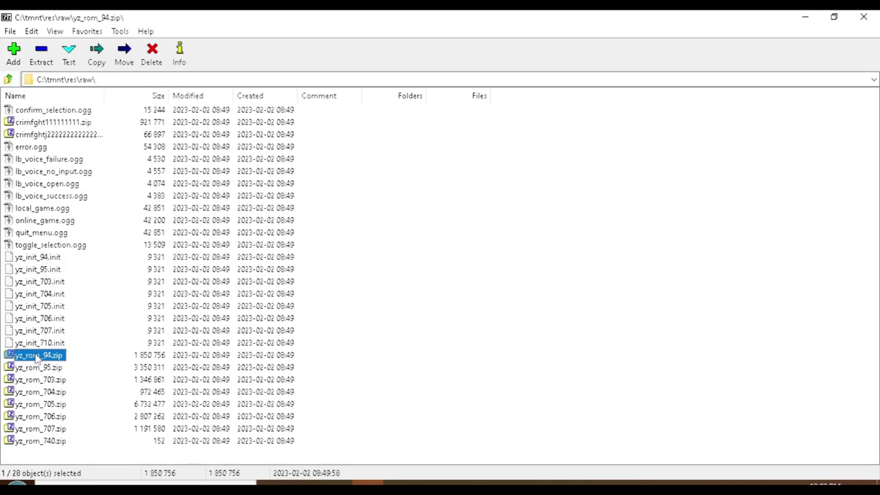
double_click(36, 355)
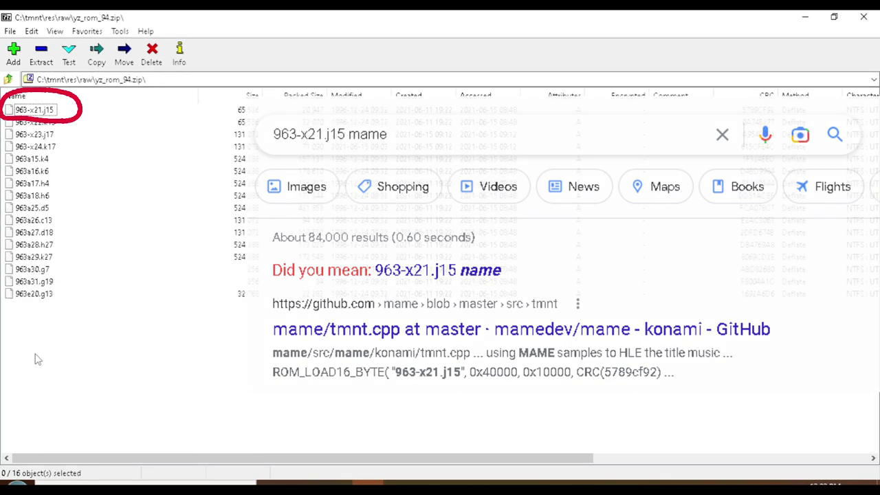
left_click(8, 80)
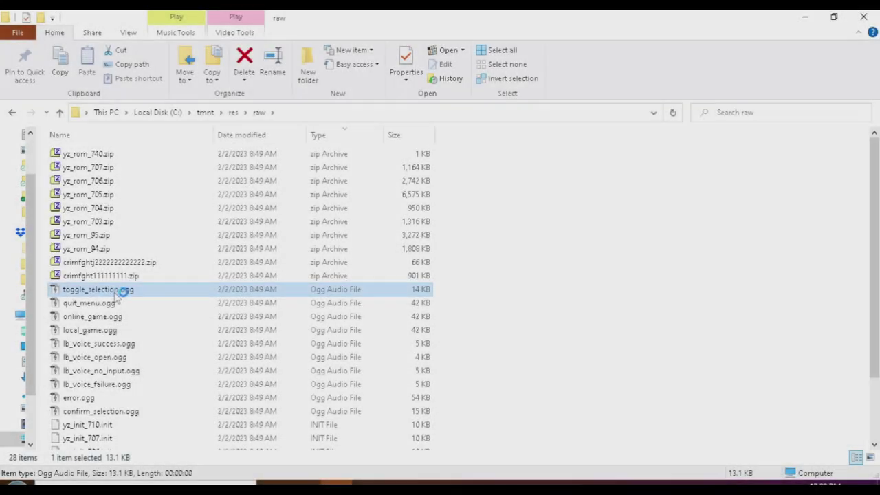
- In File Explorer's raw folder, play toggle_selection.ogg and quit_menu.ogg, closing the player after each one
double_click(115, 291)
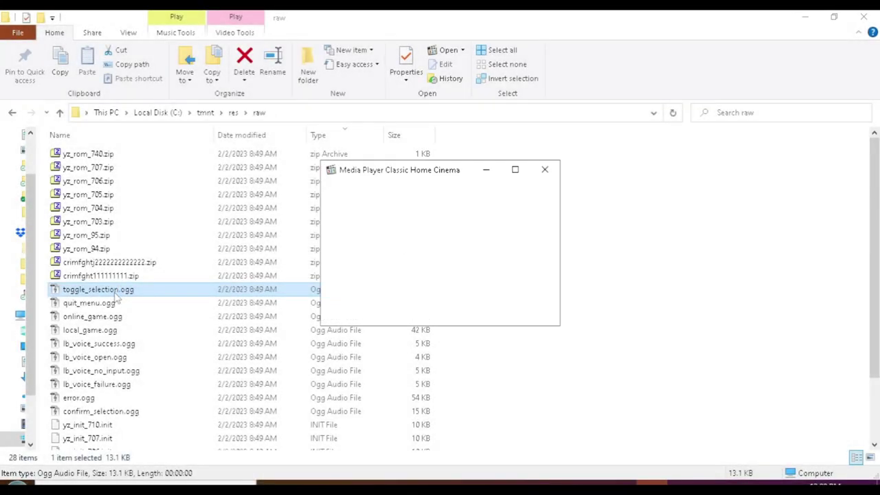
left_click(545, 176)
left_click(100, 307)
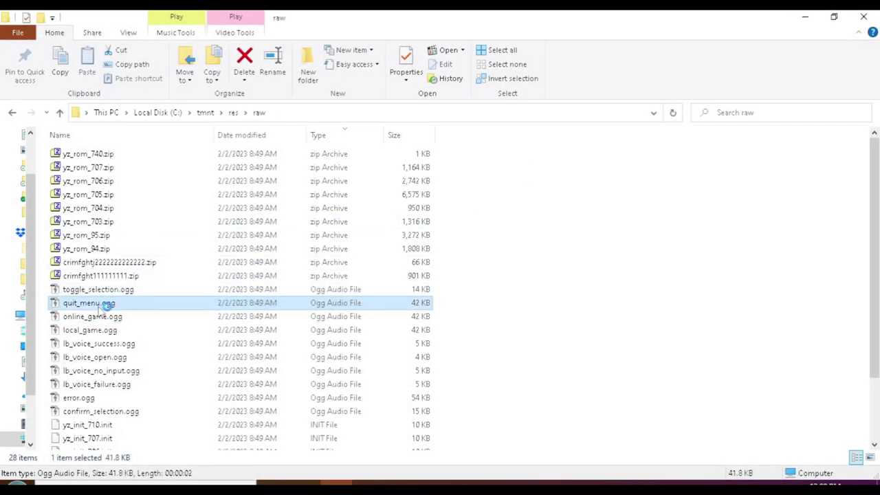
double_click(99, 307)
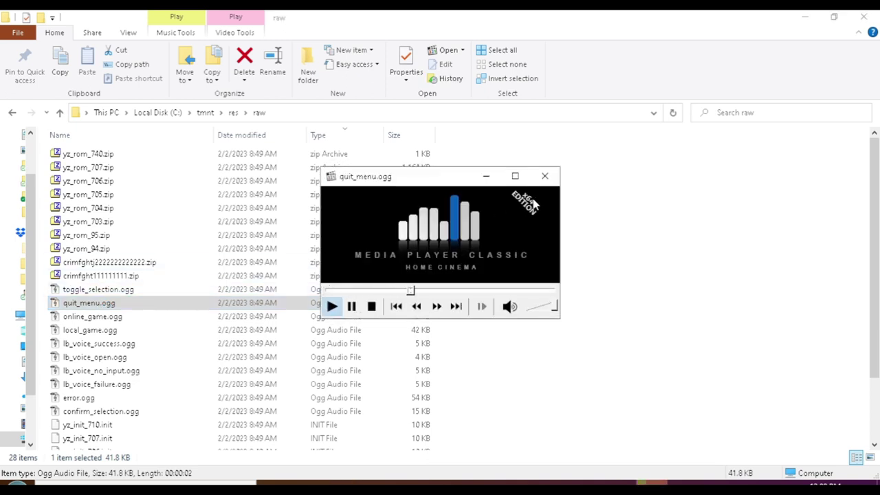
left_click(545, 176)
- Play online_game.ogg and local_game.ogg from the raw folder, closing the player after each one
left_click(105, 317)
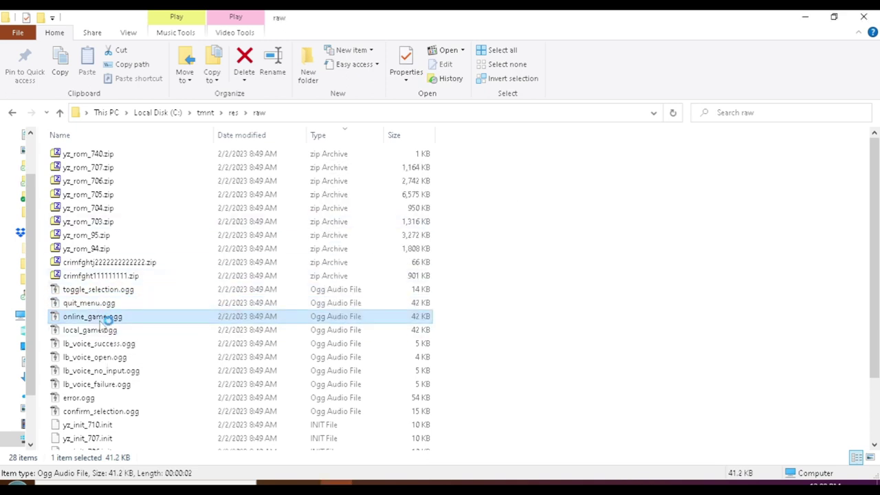
double_click(105, 318)
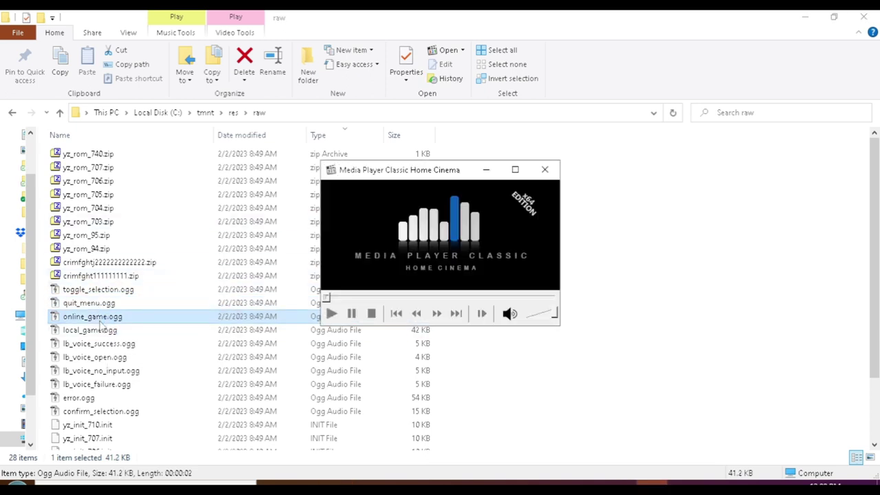
left_click(545, 176)
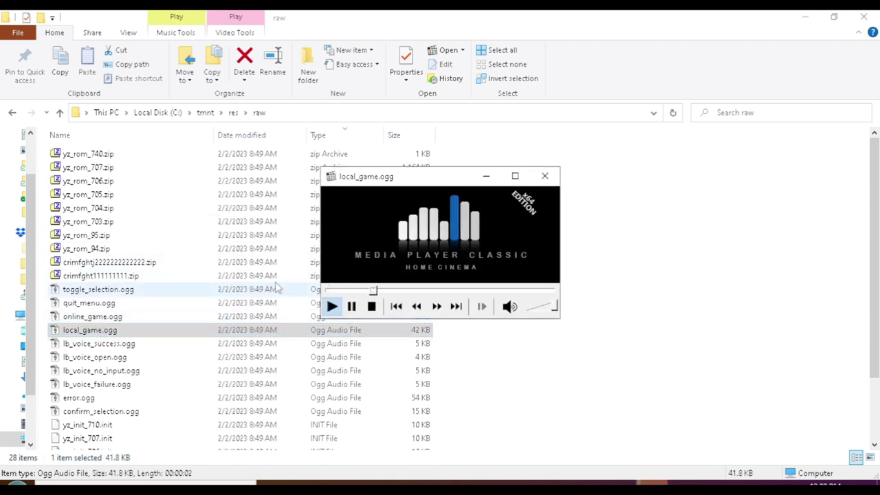
left_click(544, 177)
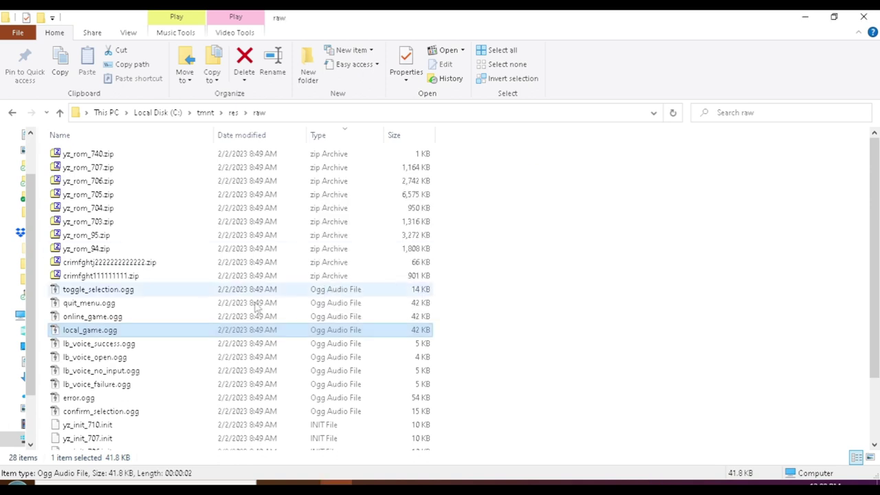
- Play the voice prompts lb_voice_success.ogg, lb_voice_open.ogg and lb_voice_no_input.ogg in turn, closing the player after each one
double_click(116, 344)
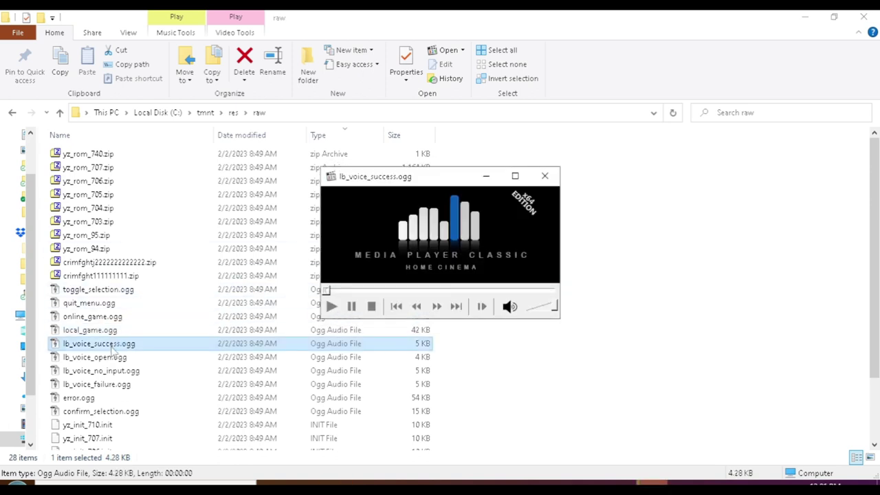
left_click(547, 176)
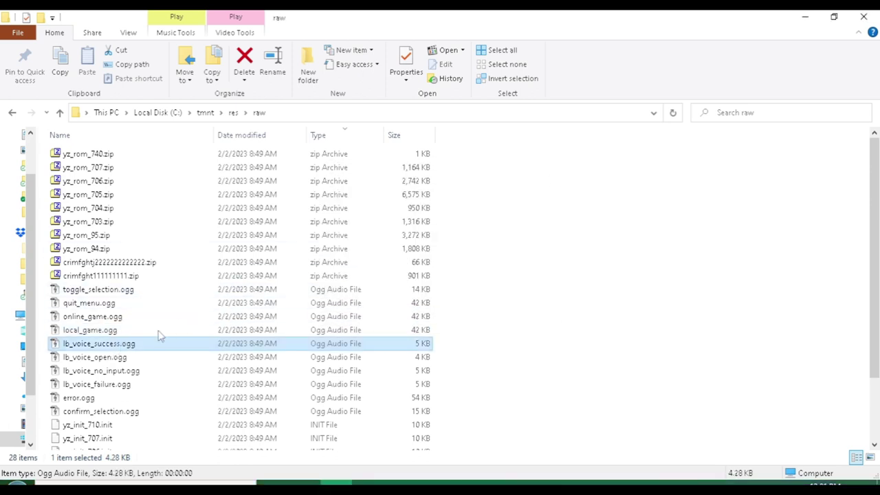
double_click(116, 358)
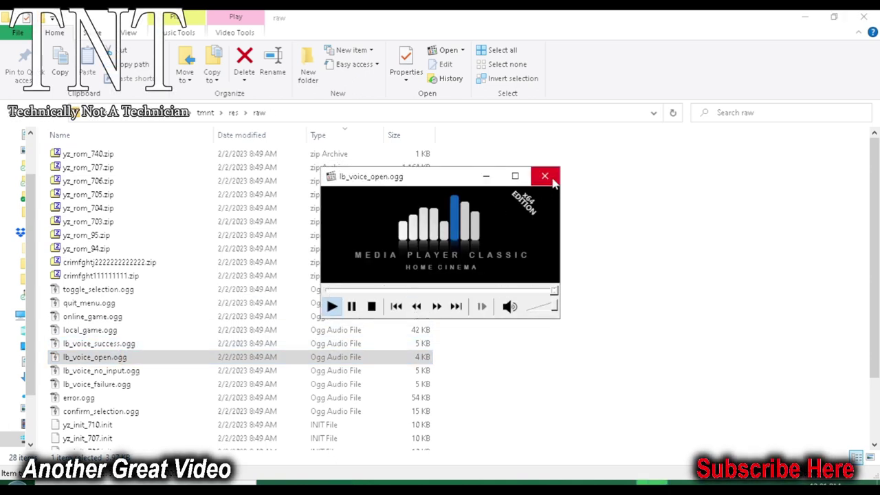
left_click(547, 176)
double_click(117, 371)
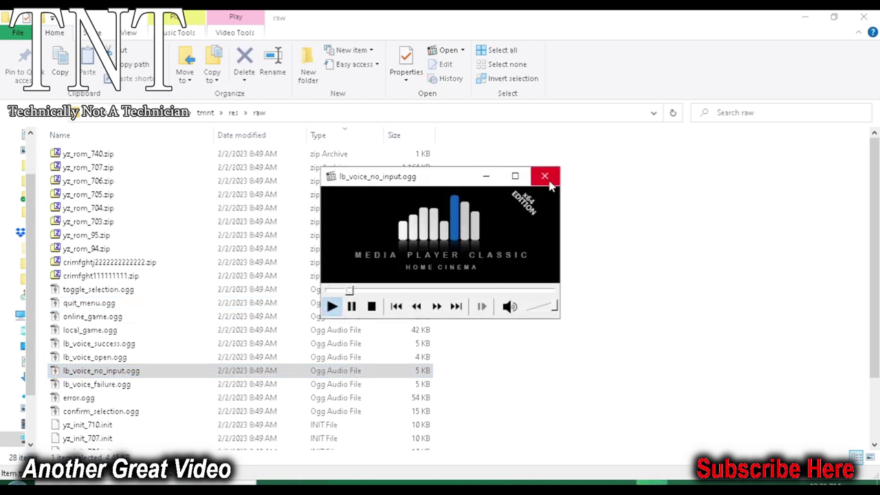
left_click(546, 176)
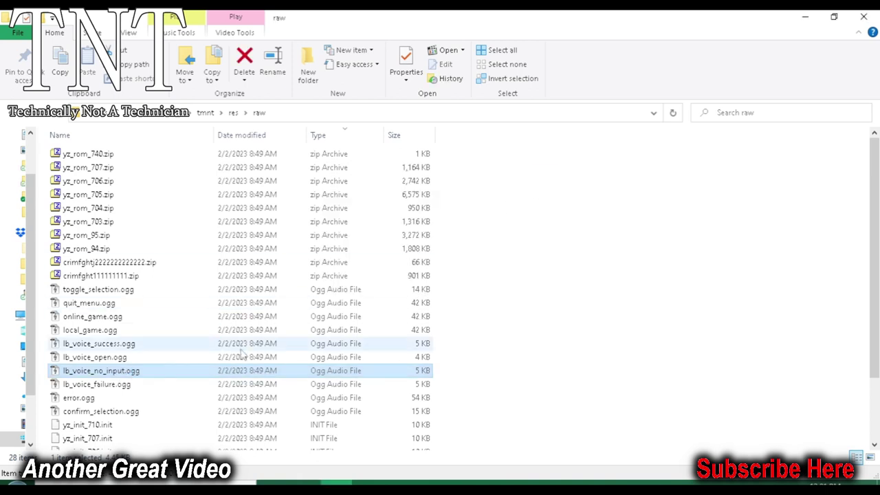
- Play error.ogg from the raw folder
double_click(96, 400)
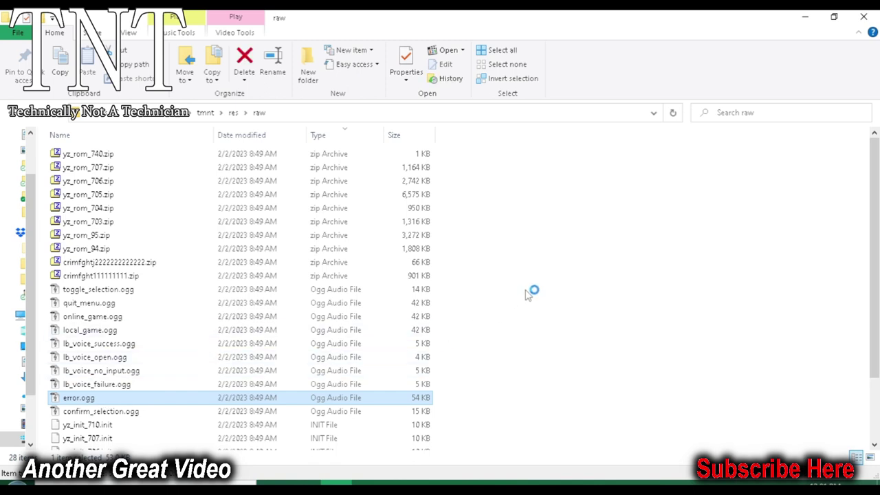